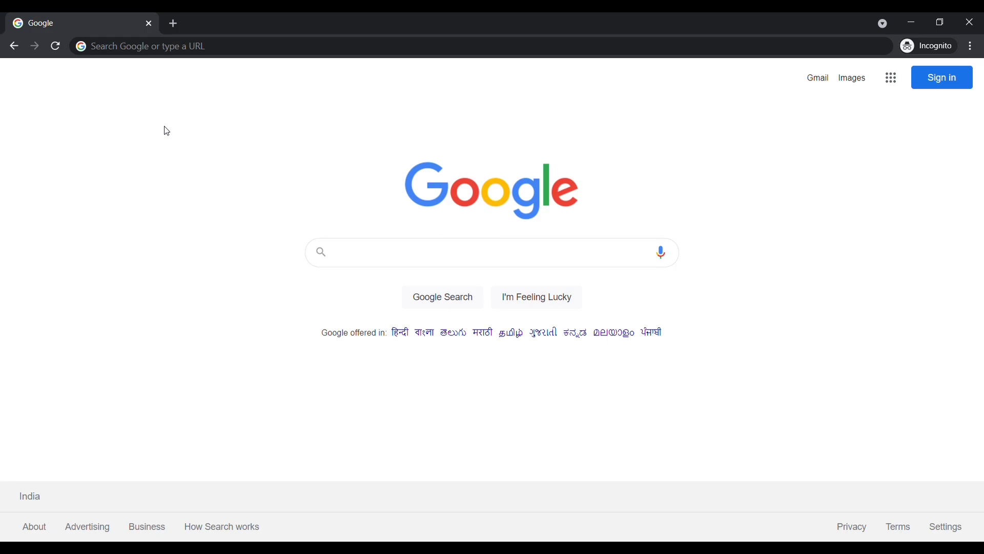
click(137, 53)
text(www.sejda.com)
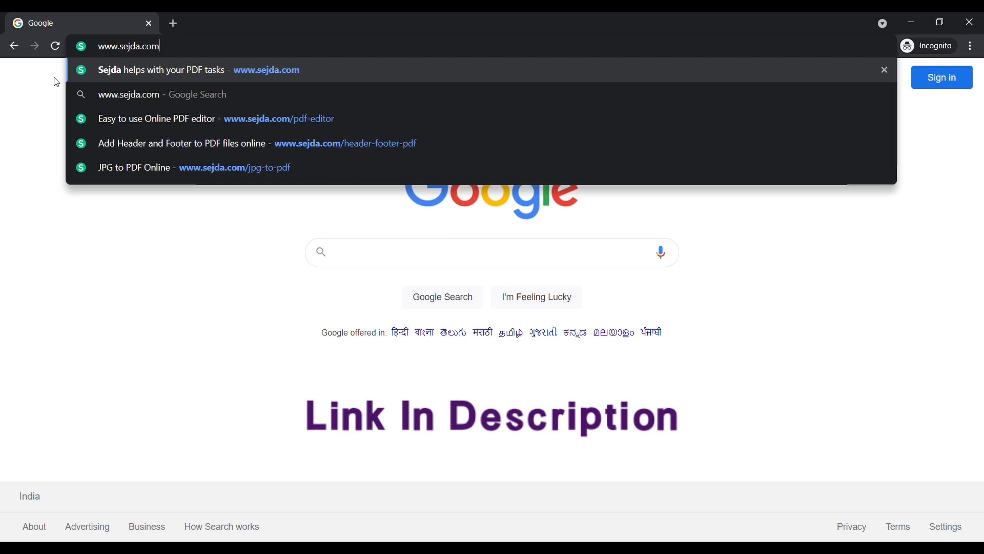
key(Return)
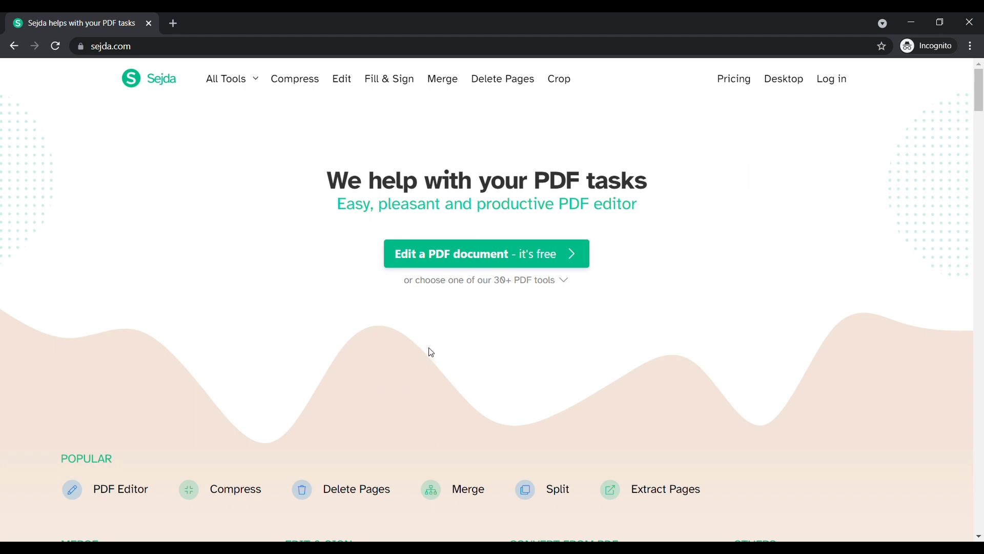
click(462, 269)
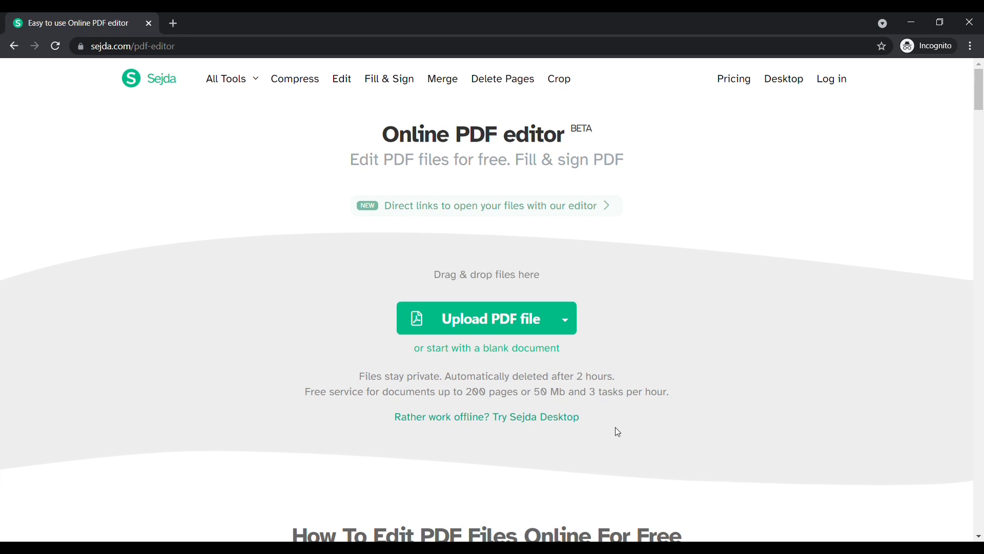
- Upload the resume PDF and scroll down to the HS Biology Tutor entry
click(504, 327)
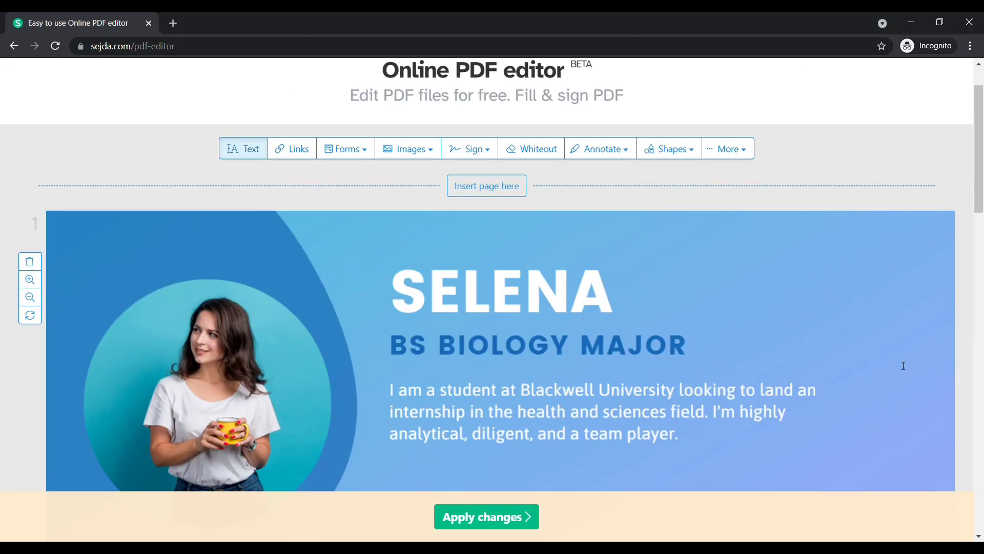
scroll(867, 358, down, 8)
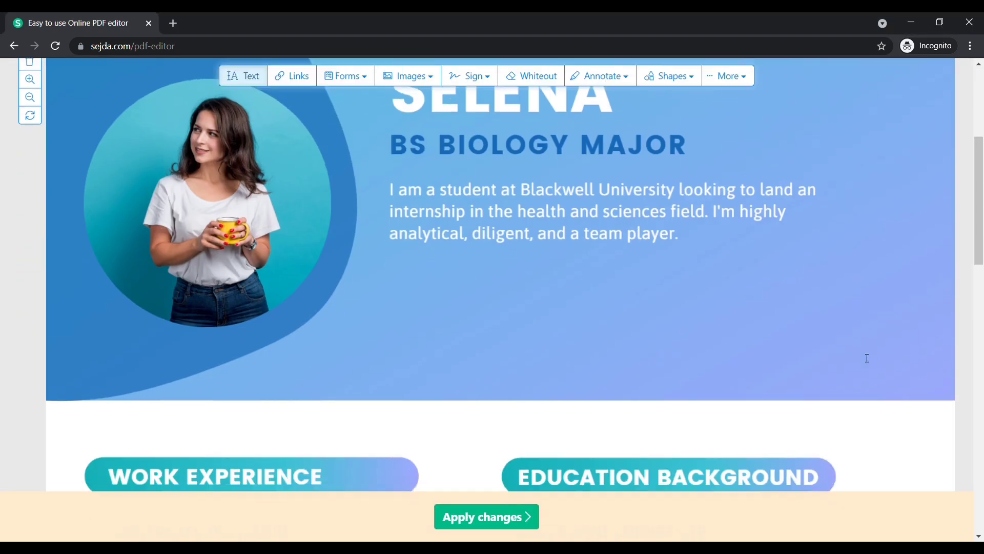
scroll(867, 358, down, 6)
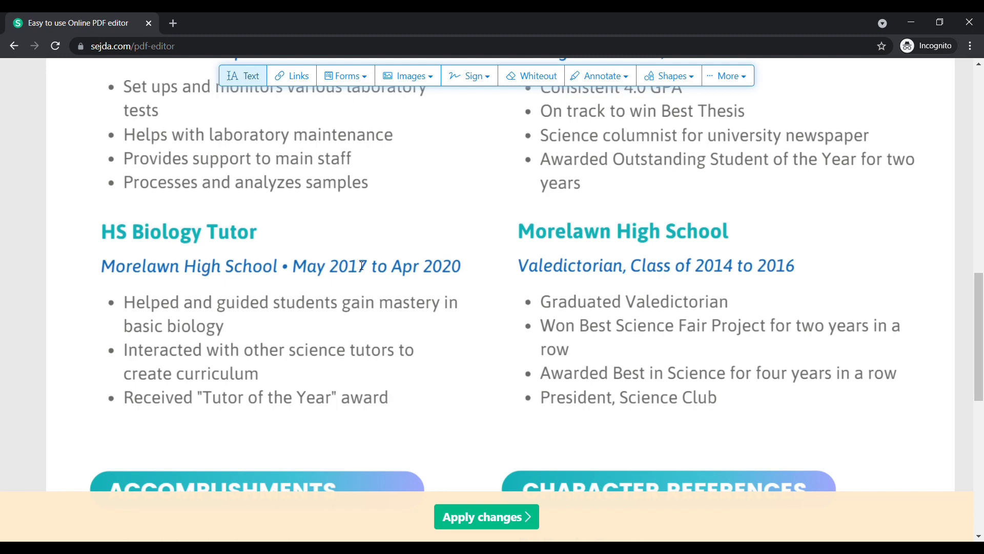
- Change the HS Biology Tutor start date from May 2017 to May 2016
click(240, 76)
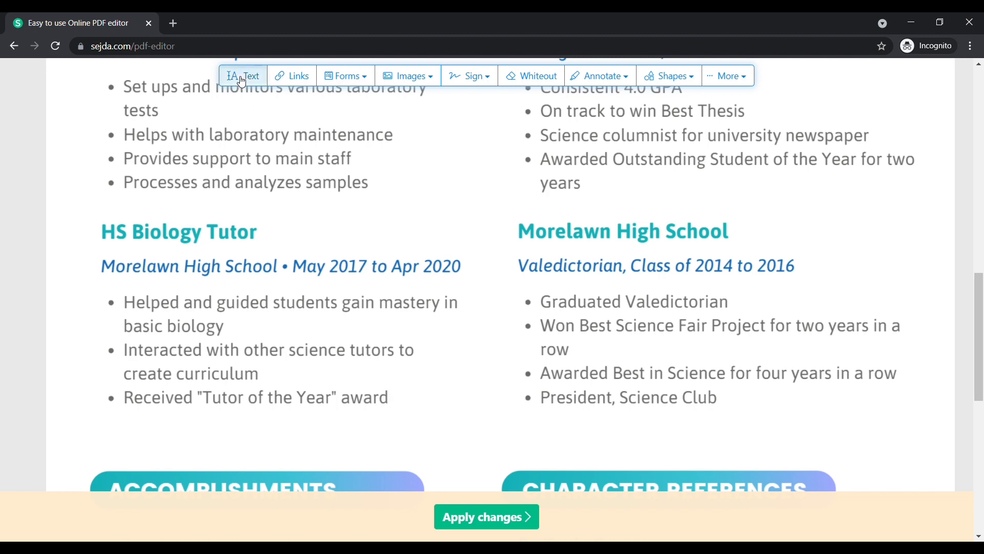
click(374, 268)
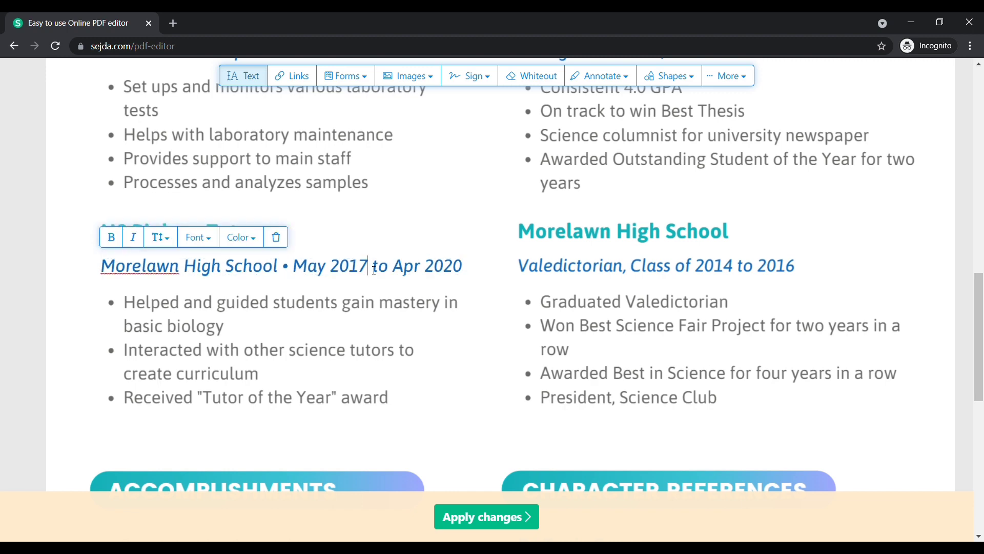
key(BackSpace)
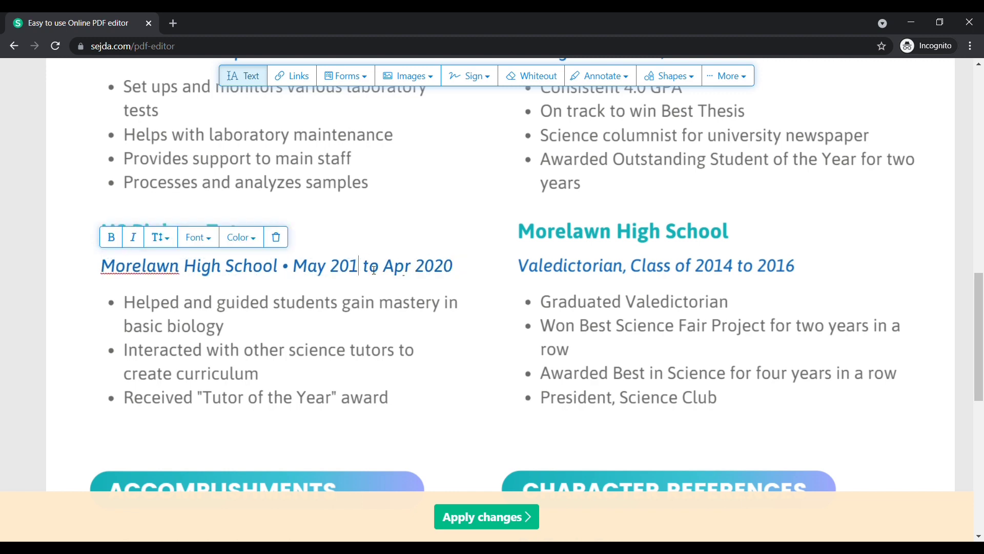
text(6)
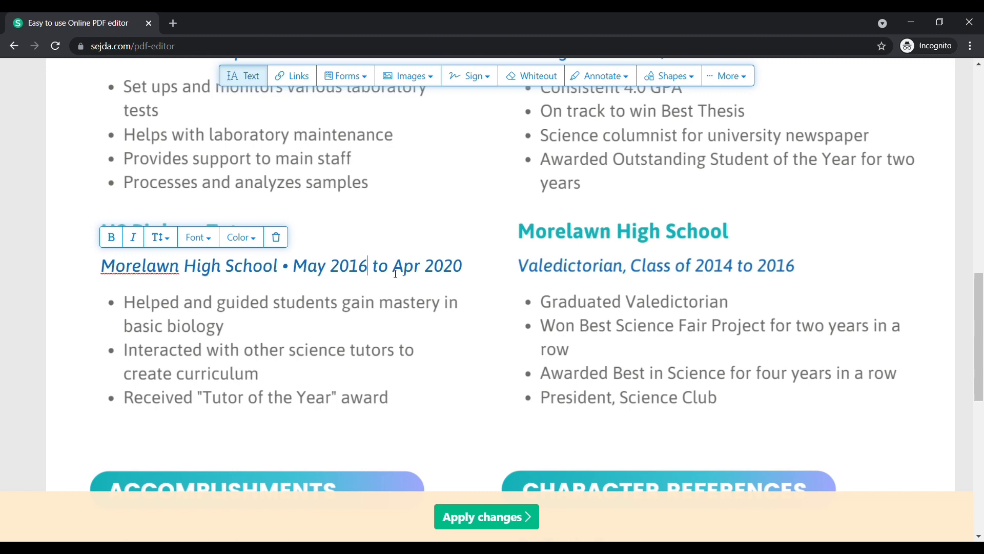
click(482, 260)
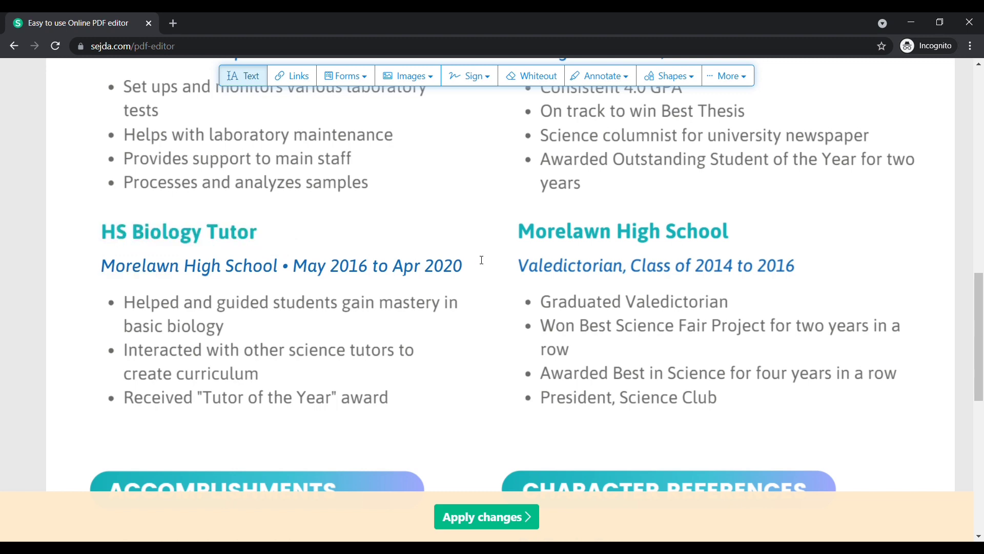
scroll(482, 260, down, 10)
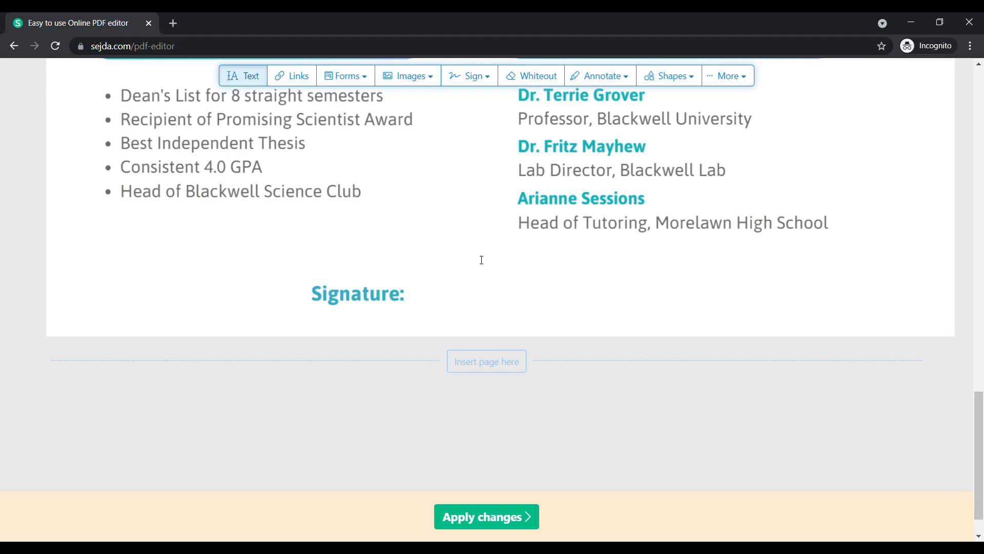
- Start a new signature, replacing the sample name with the owner's first name, in Draw mode
click(481, 78)
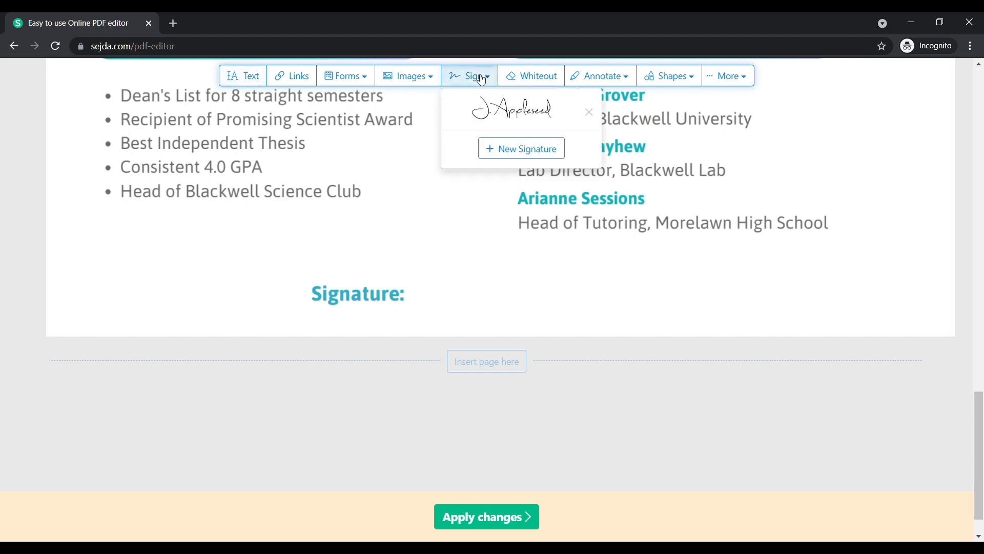
click(501, 151)
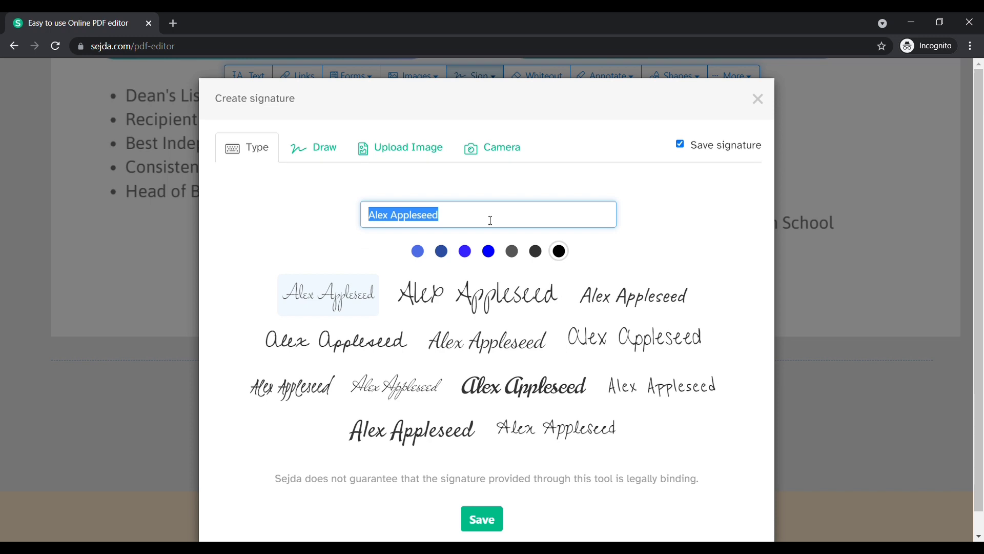
key(BackSpace)
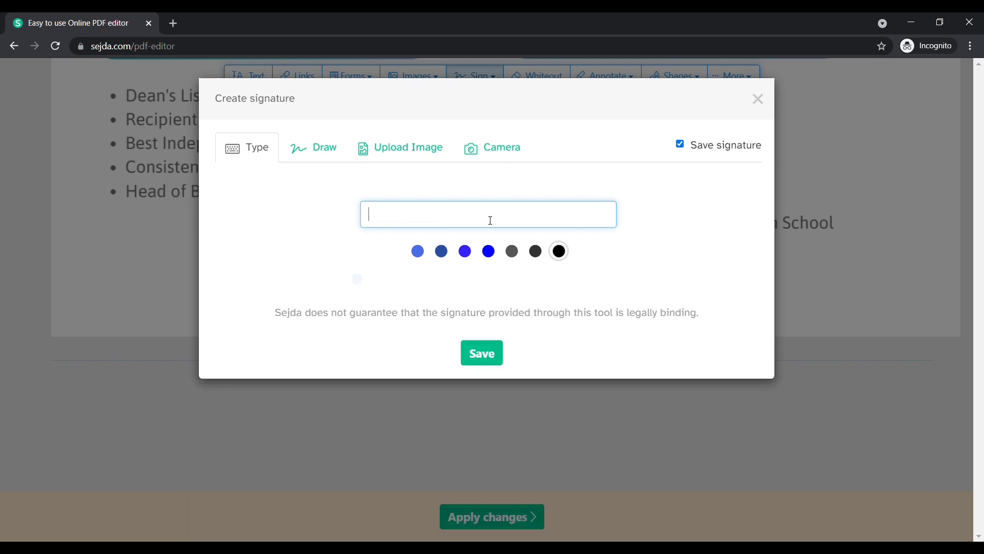
text(selena)
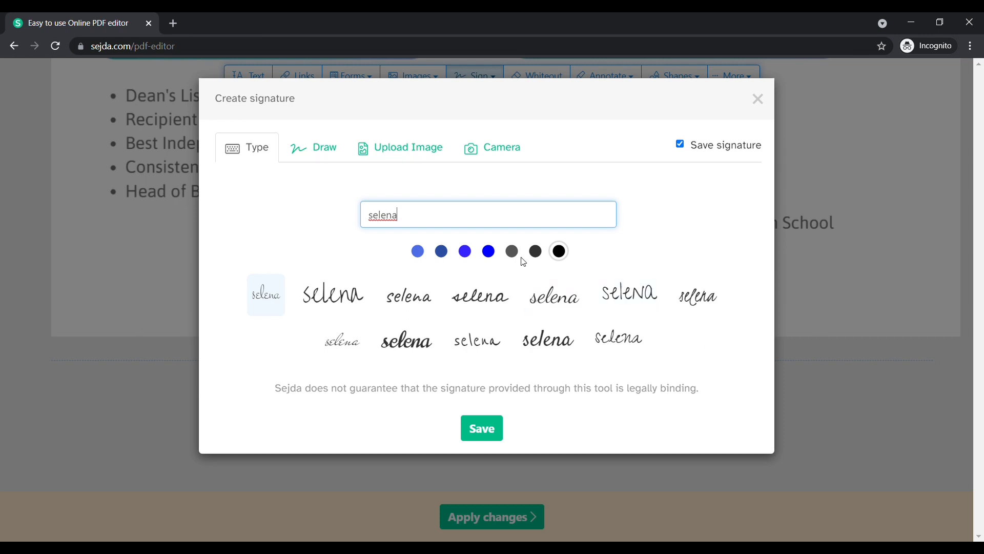
click(326, 158)
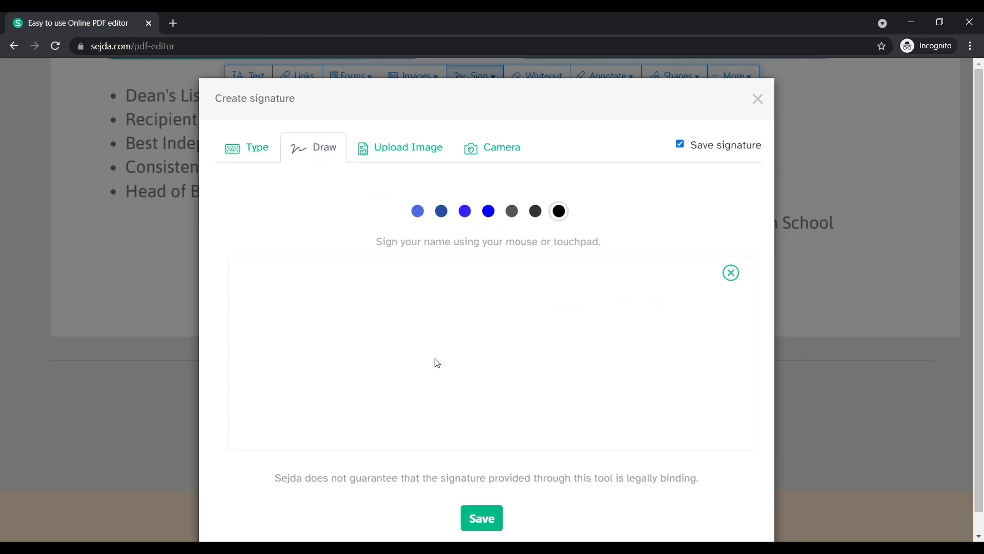
- Draw a handwritten signature on the pad, then switch to the Upload Image option
mouse_move(435, 359)
mouse_down()
mouse_move(439, 341)
mouse_move(481, 319)
mouse_move(498, 281)
mouse_move(593, 273)
mouse_up()
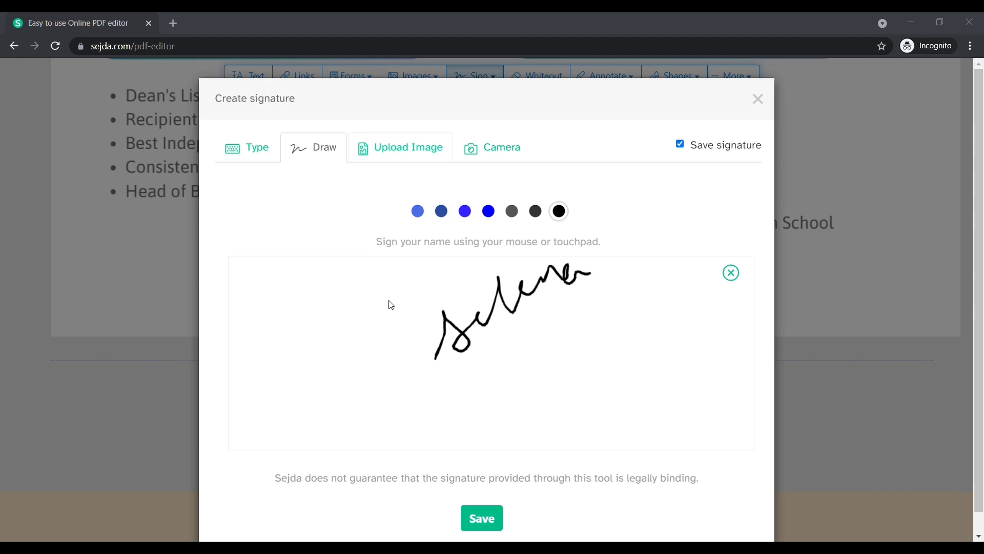
click(408, 146)
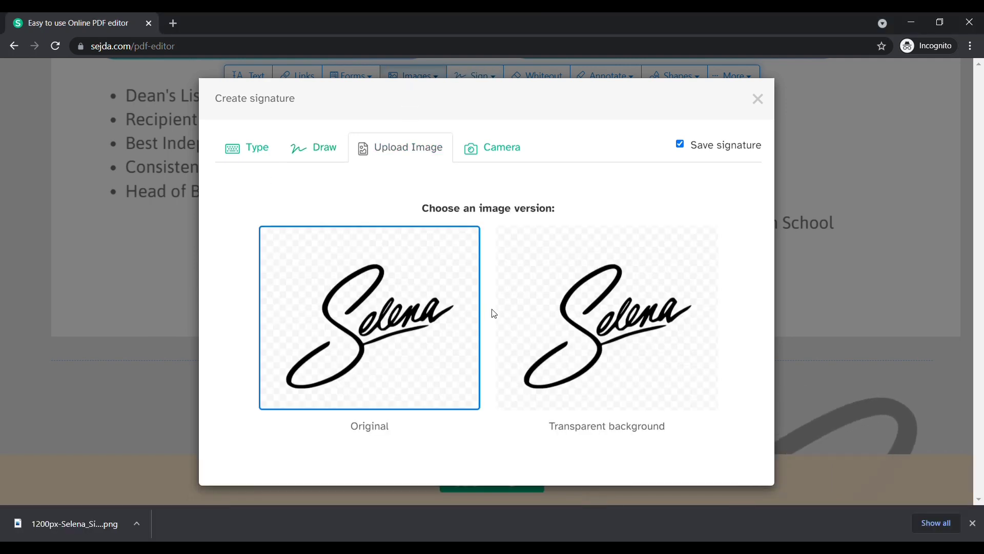
- Choose the transparent-background signature version and place it on the resume page
click(541, 306)
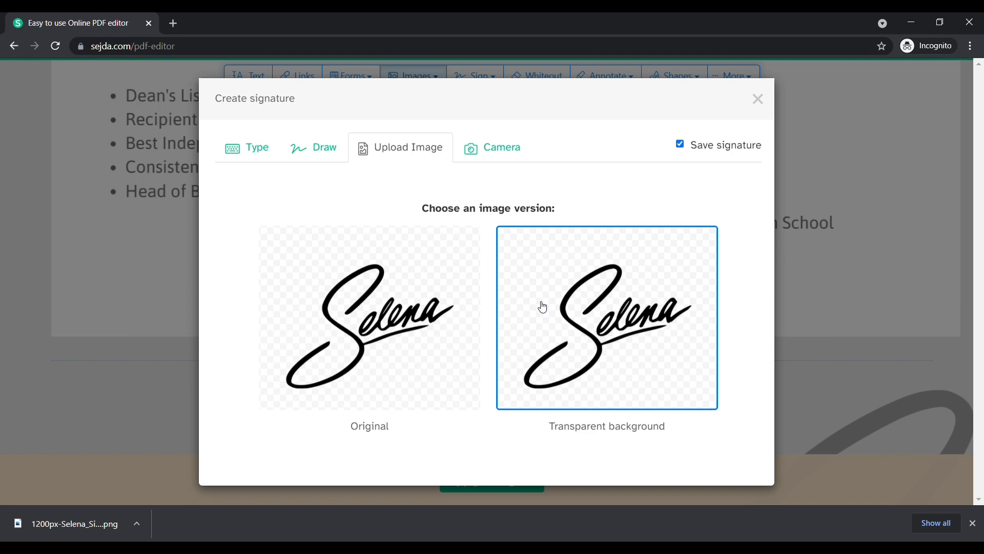
click(542, 306)
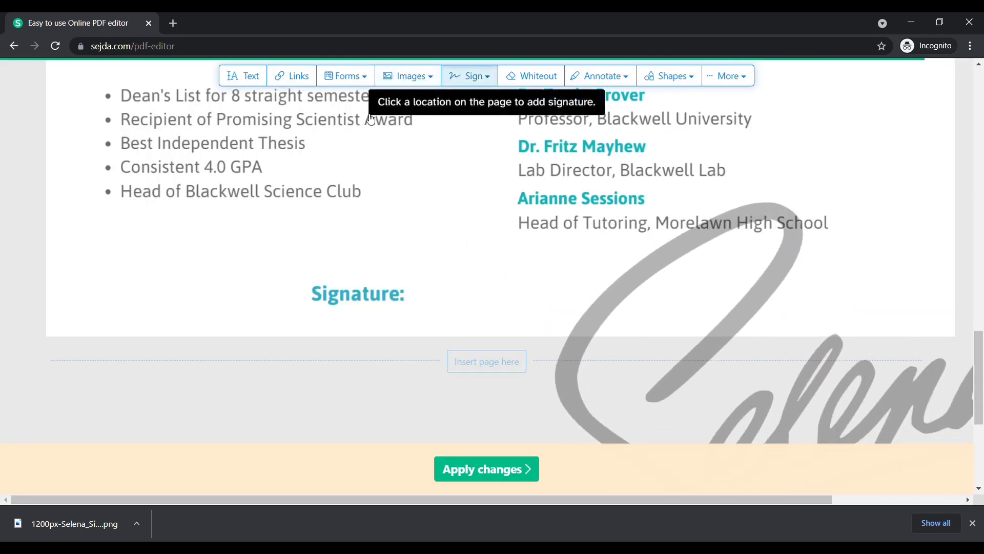
scroll(376, 98, up, 6)
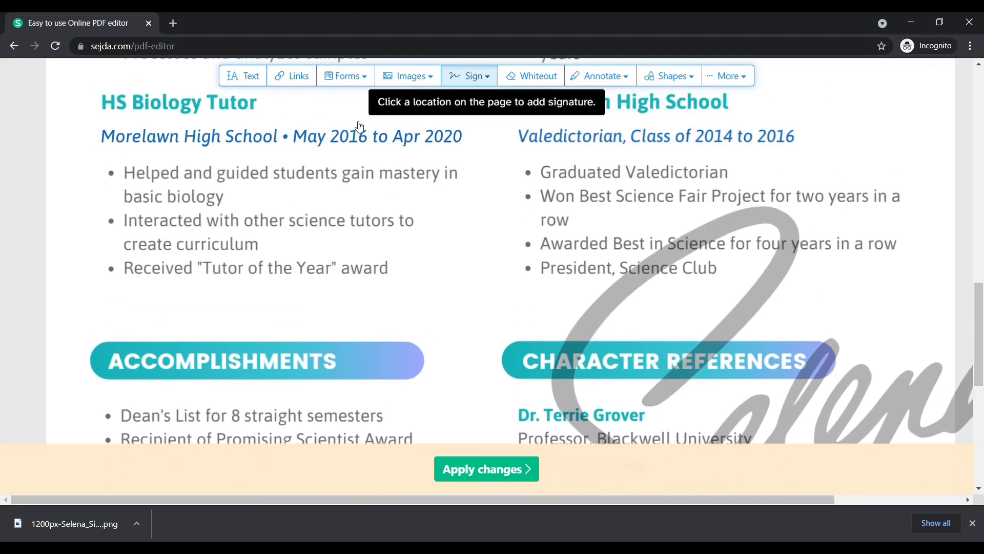
click(224, 153)
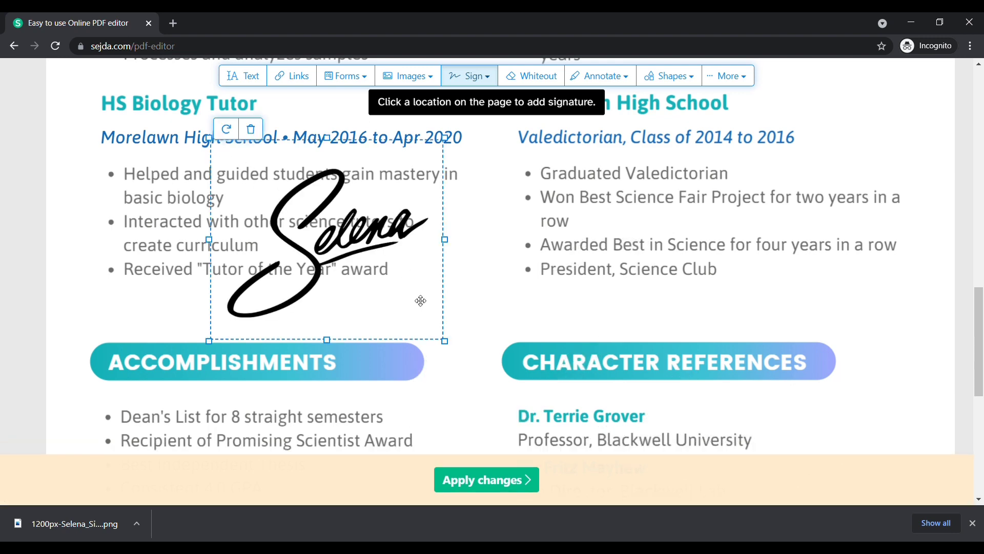
- Shrink the signature and position it beside the 'Signature:' label
scroll(465, 316, down, 3)
mouse_move(408, 278)
mouse_down()
mouse_move(466, 316)
mouse_move(508, 284)
mouse_move(561, 275)
mouse_up()
scroll(508, 284, down, 4)
mouse_move(594, 335)
mouse_down()
mouse_move(435, 186)
mouse_move(458, 302)
mouse_move(497, 336)
mouse_move(478, 331)
mouse_up()
drag(485, 265, 495, 263)
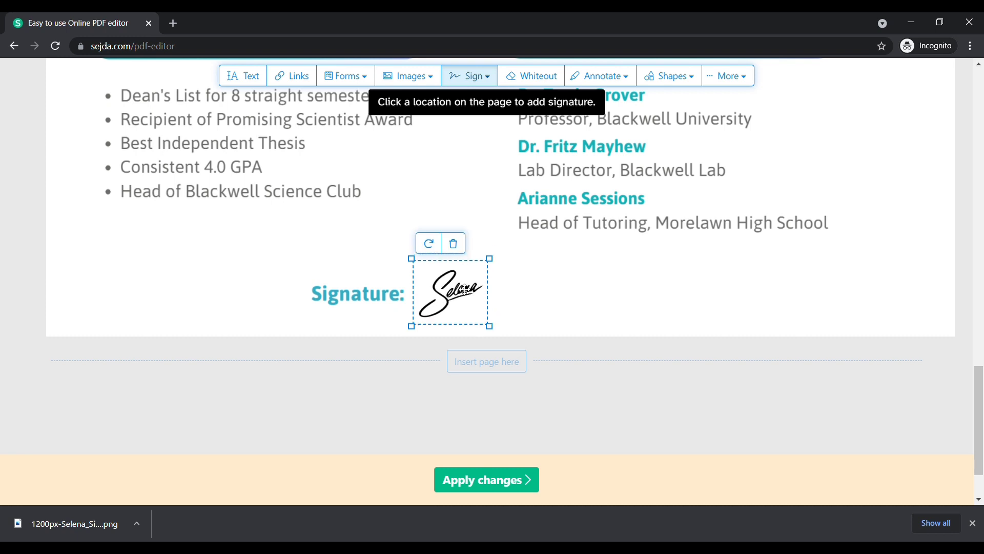
click(572, 367)
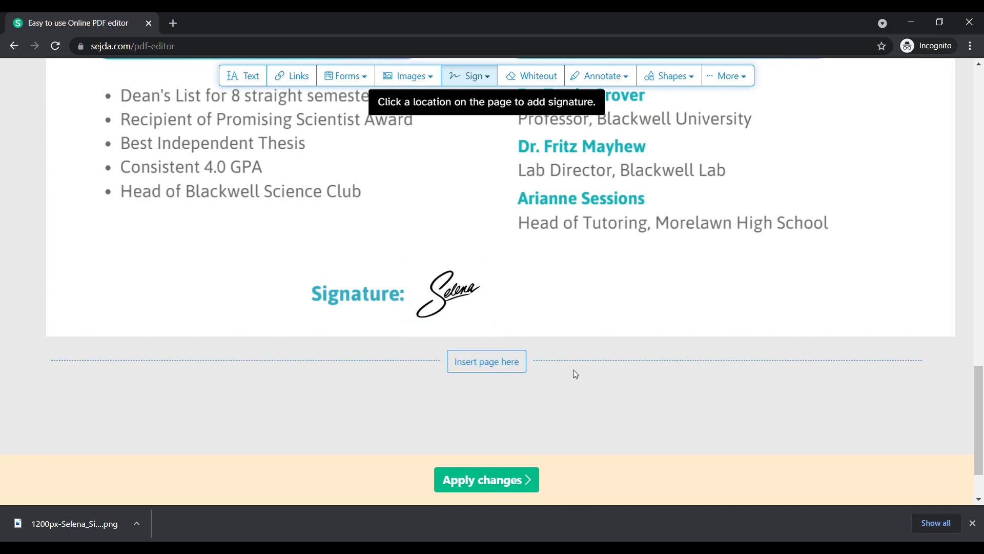
- Scroll back to the top and apply all edits to the resume PDF
scroll(575, 374, up, 1)
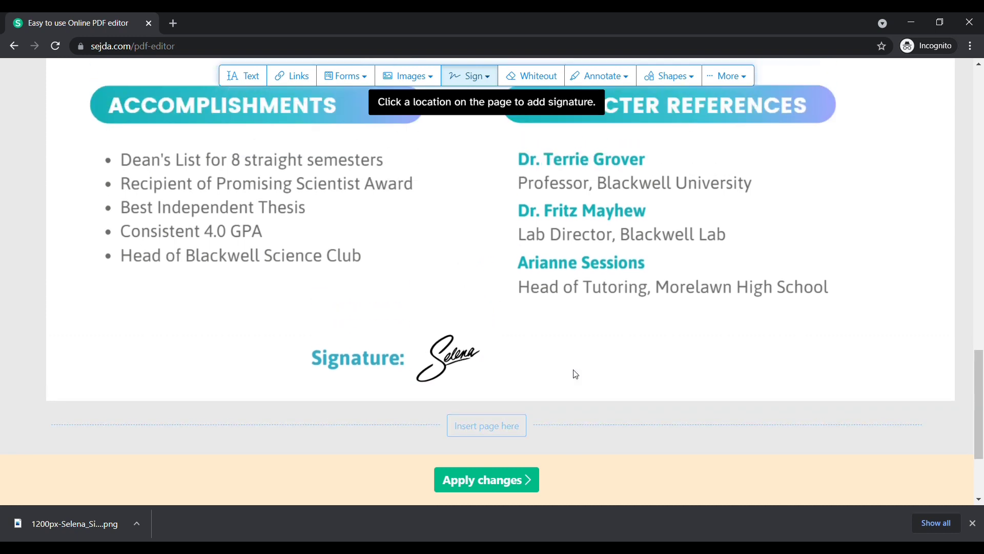
scroll(600, 352, up, 1)
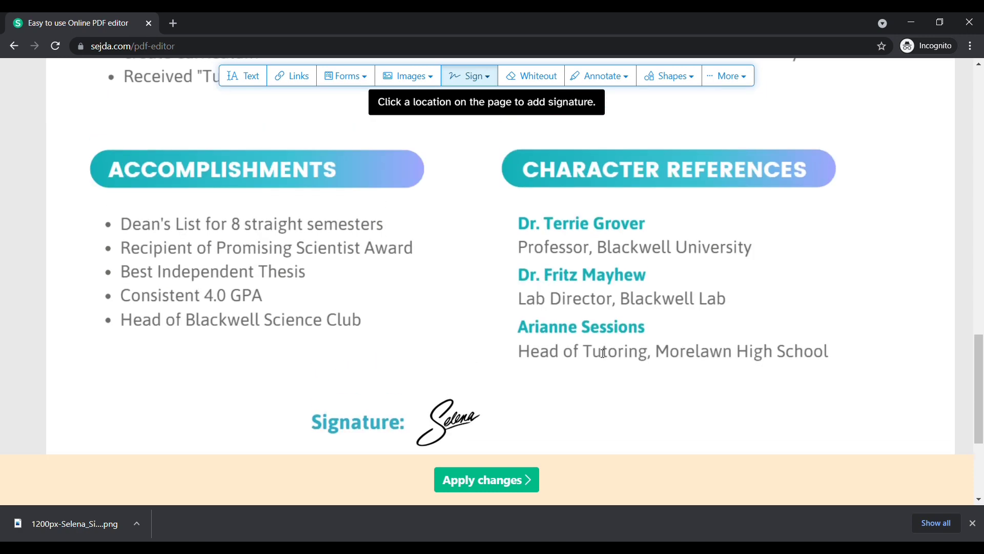
scroll(603, 354, up, 12)
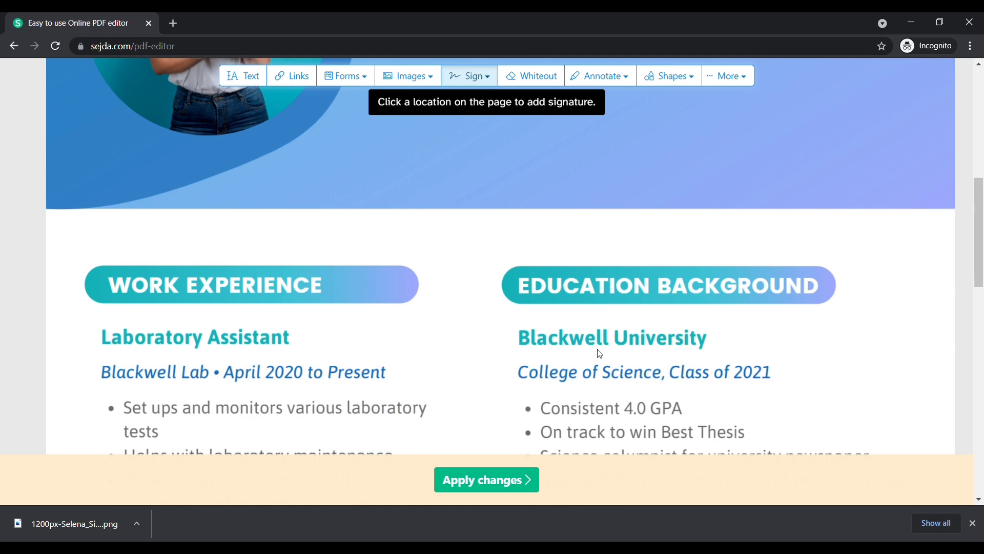
scroll(599, 353, up, 5)
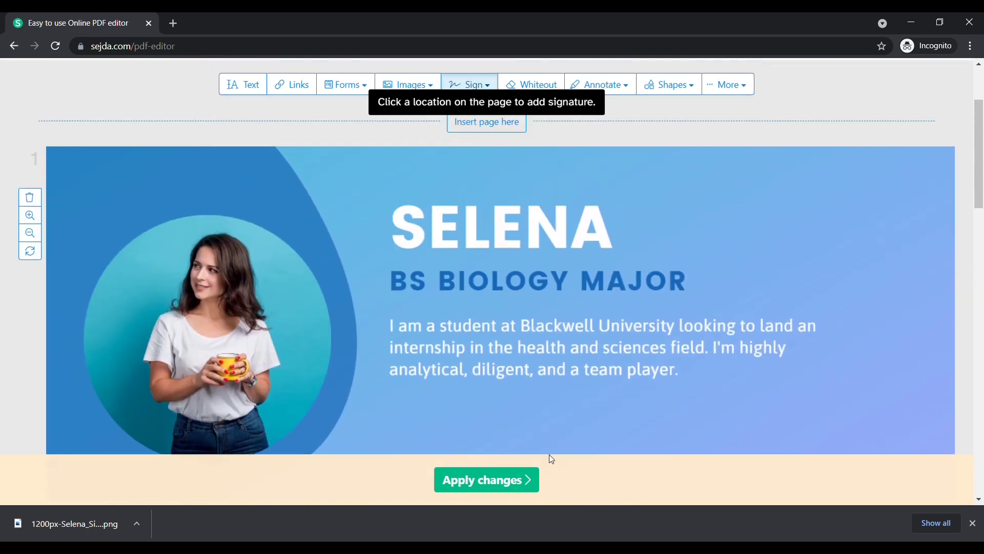
click(519, 480)
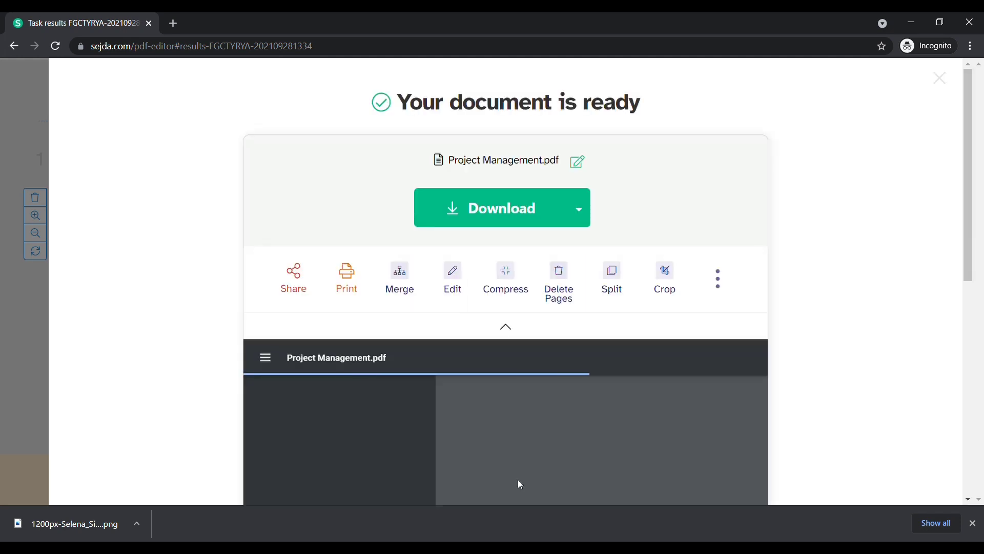
scroll(541, 440, down, 3)
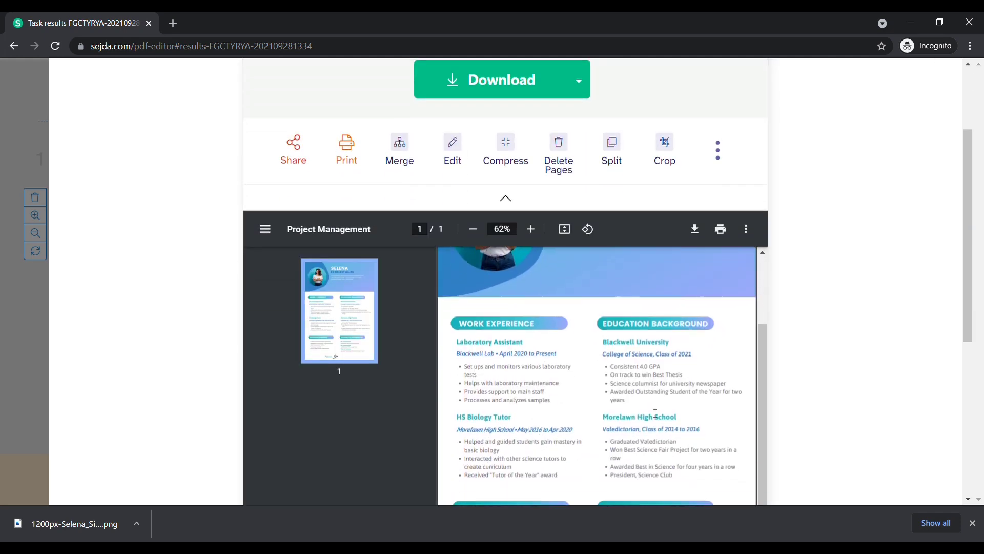
scroll(656, 413, down, 3)
scroll(687, 362, up, 2)
scroll(690, 364, down, 2)
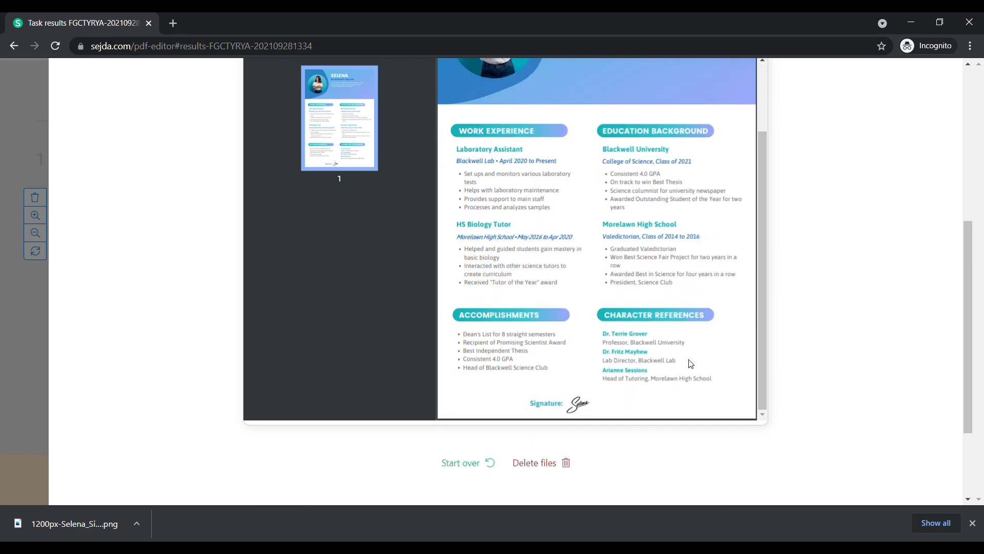
scroll(690, 364, up, 3)
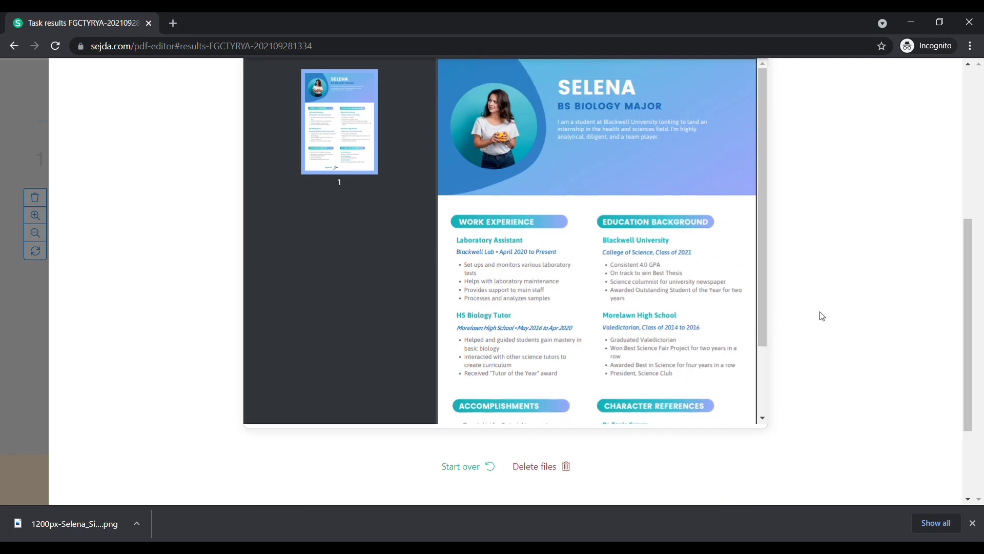
scroll(821, 314, up, 5)
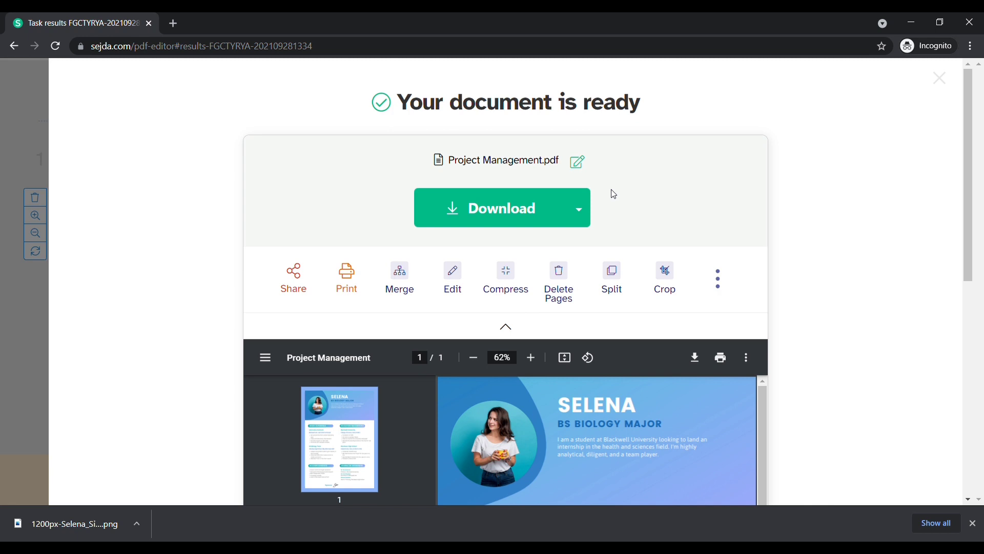
- Rename the output file to 'Project Management' followed by the owner's capitalised first name
click(577, 165)
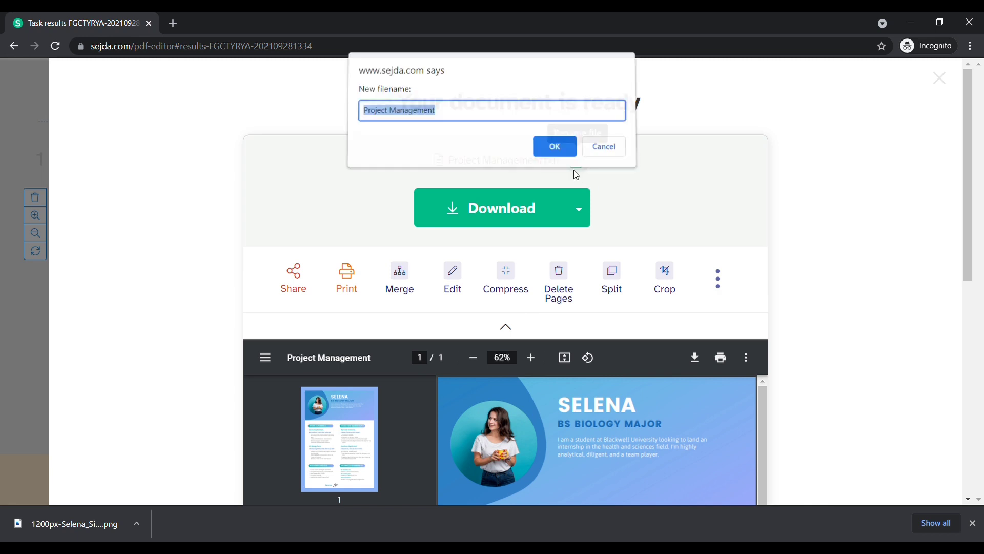
click(468, 117)
text(selena)
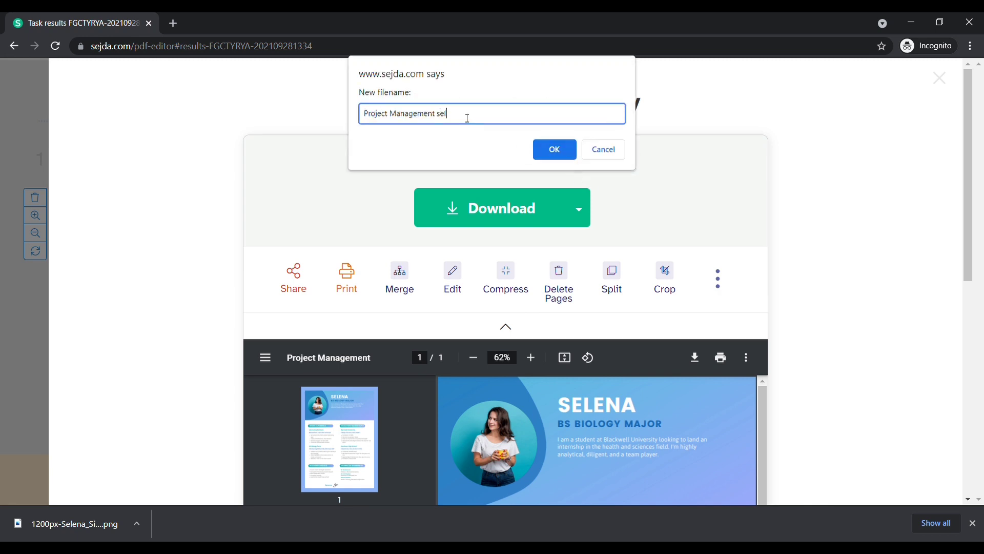
double_click(448, 113)
text(Selena)
click(554, 150)
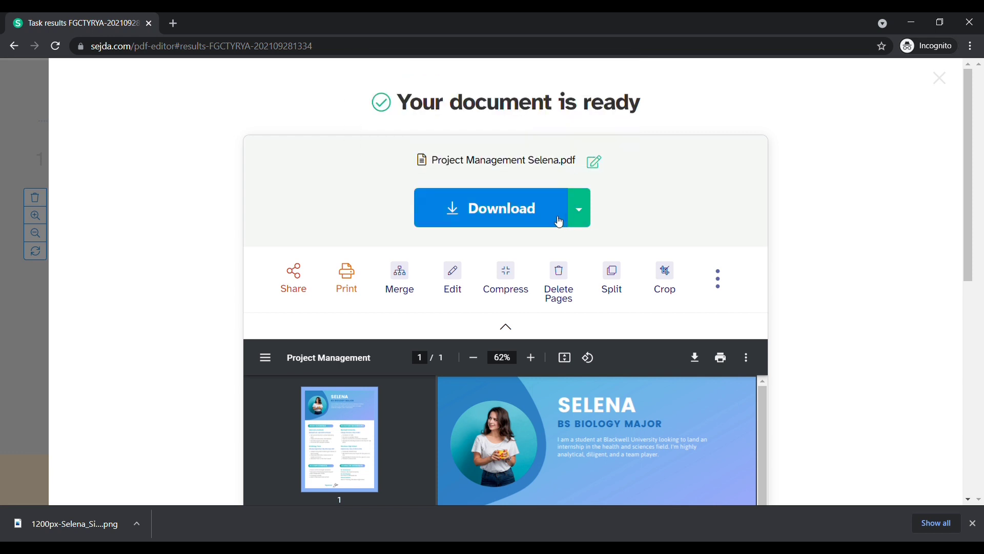